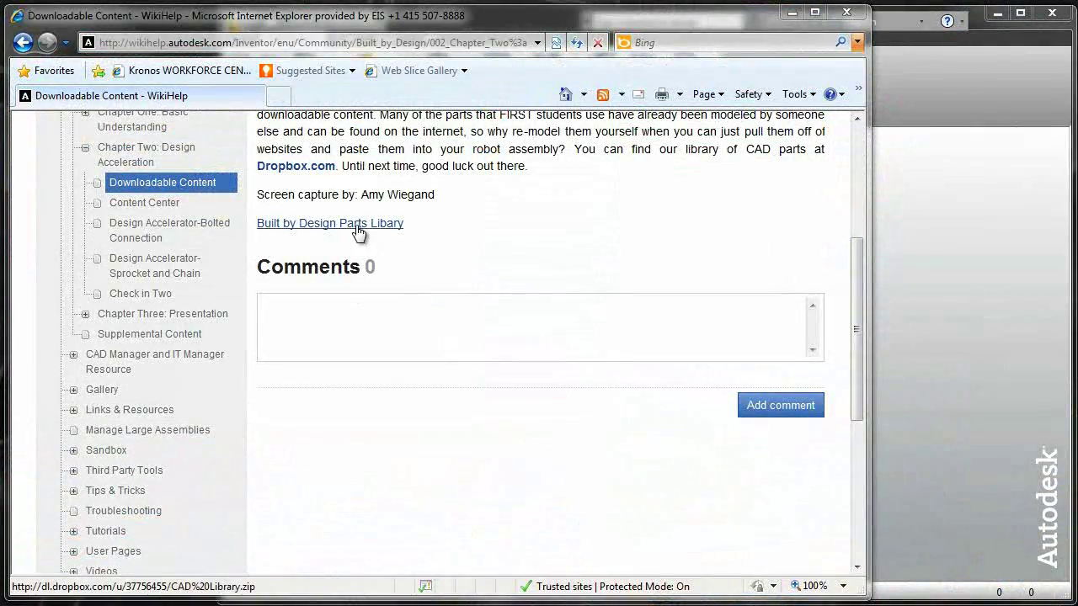
Save the Built by Design parts library CAD Library.zip into the Inventor documents folder
click(357, 224)
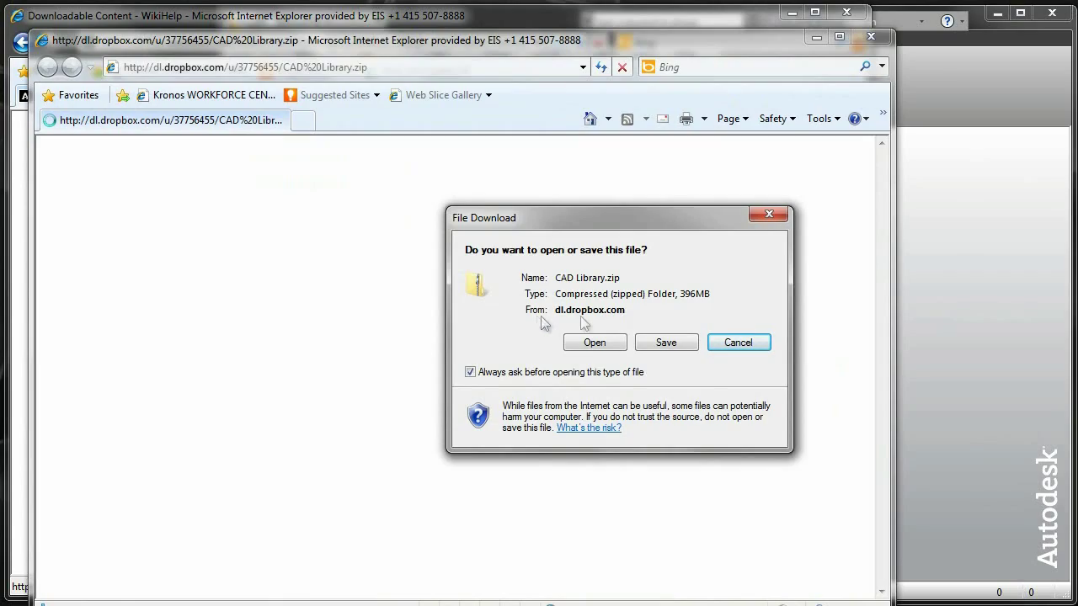
click(665, 342)
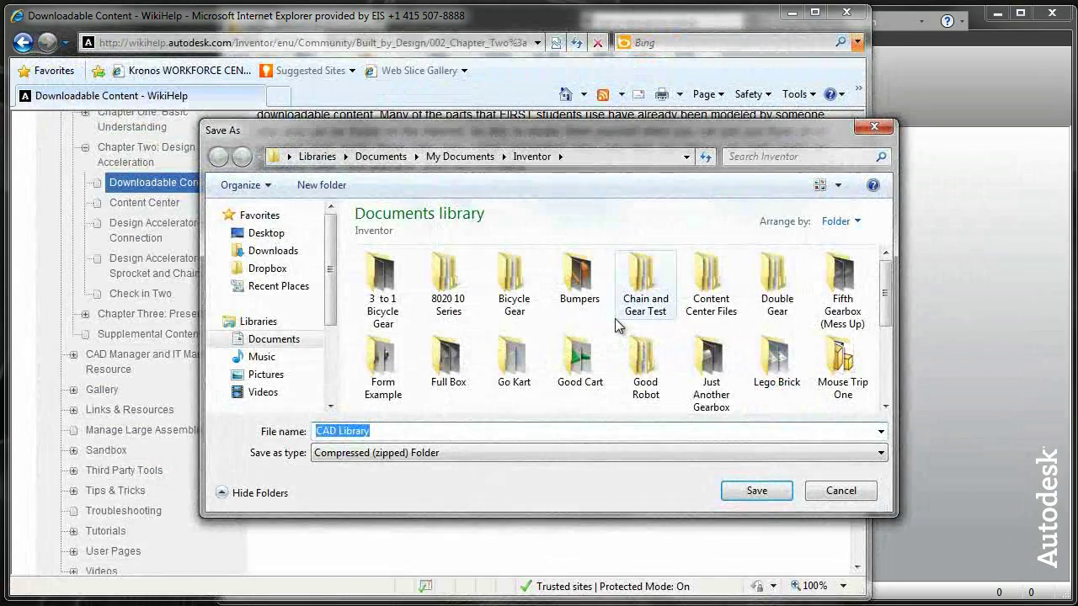
click(738, 493)
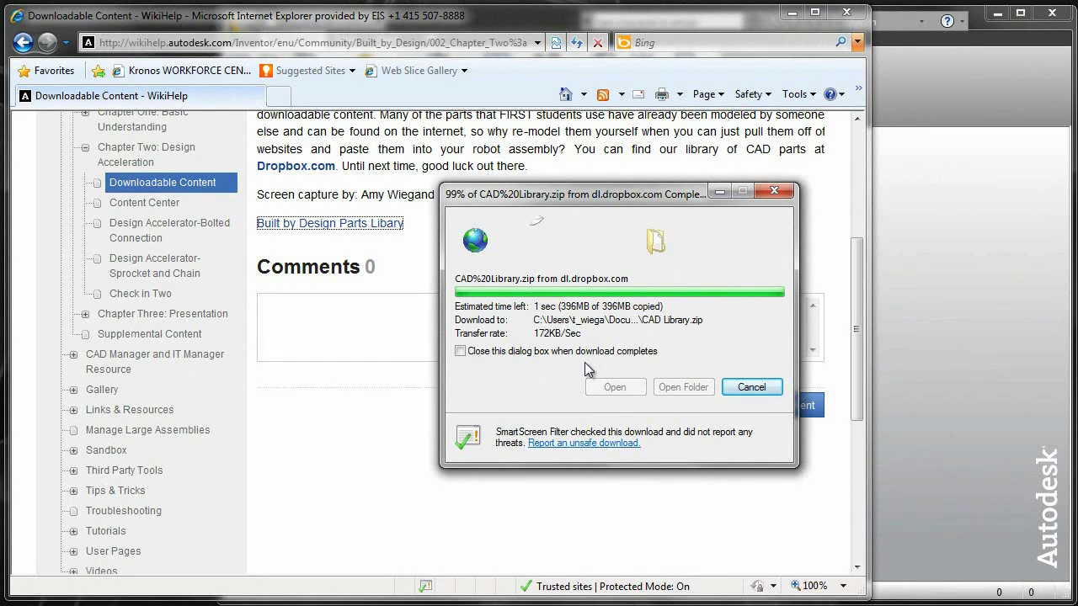
Extract all of CAD Library.zip into a CAD Library folder inside the Inventor folder
click(610, 387)
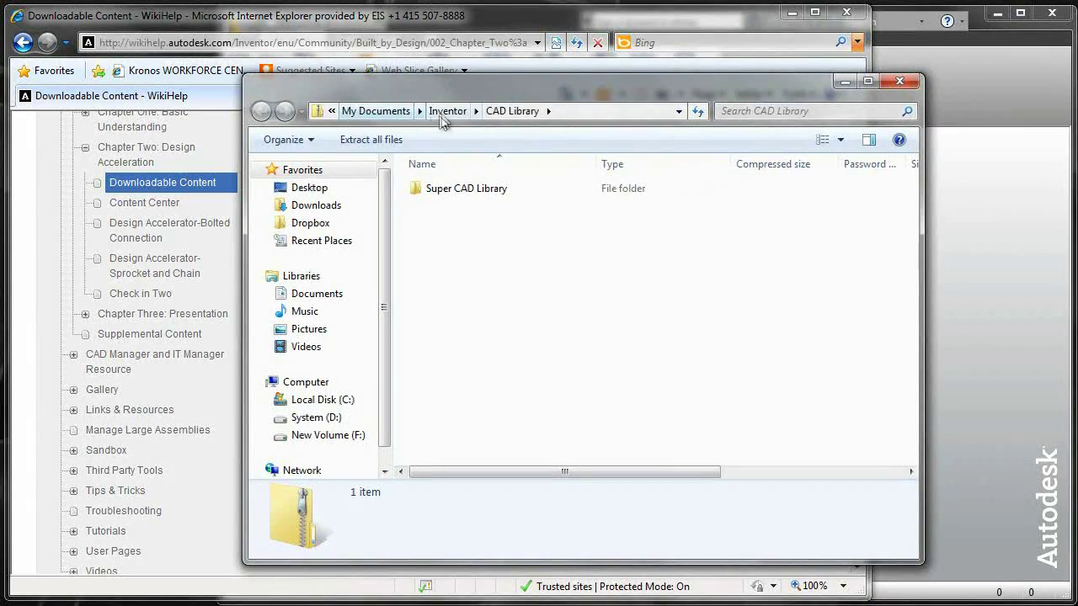
click(448, 111)
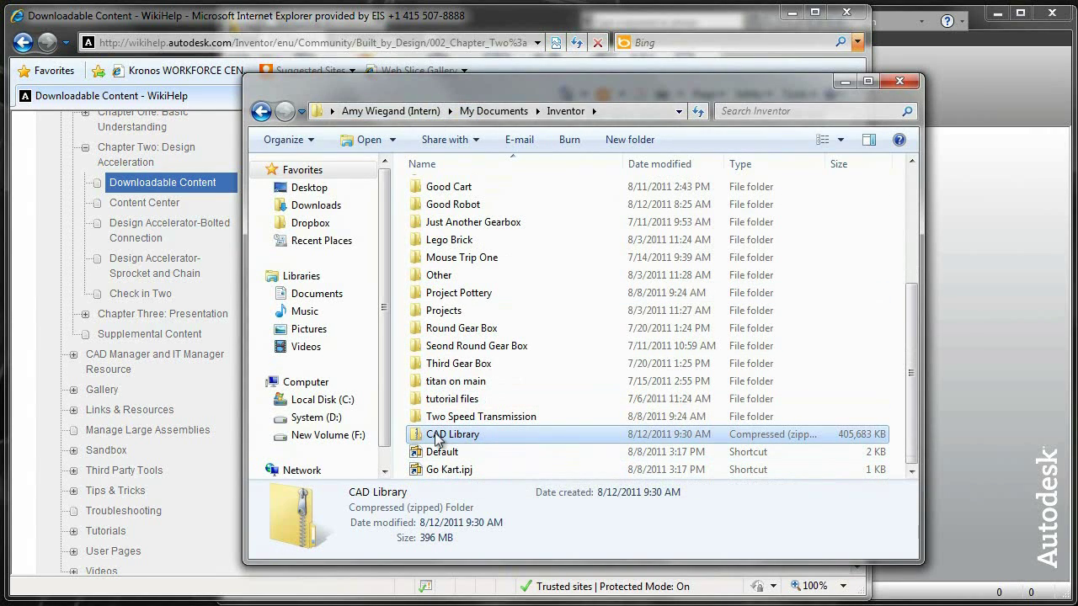
right_click(429, 440)
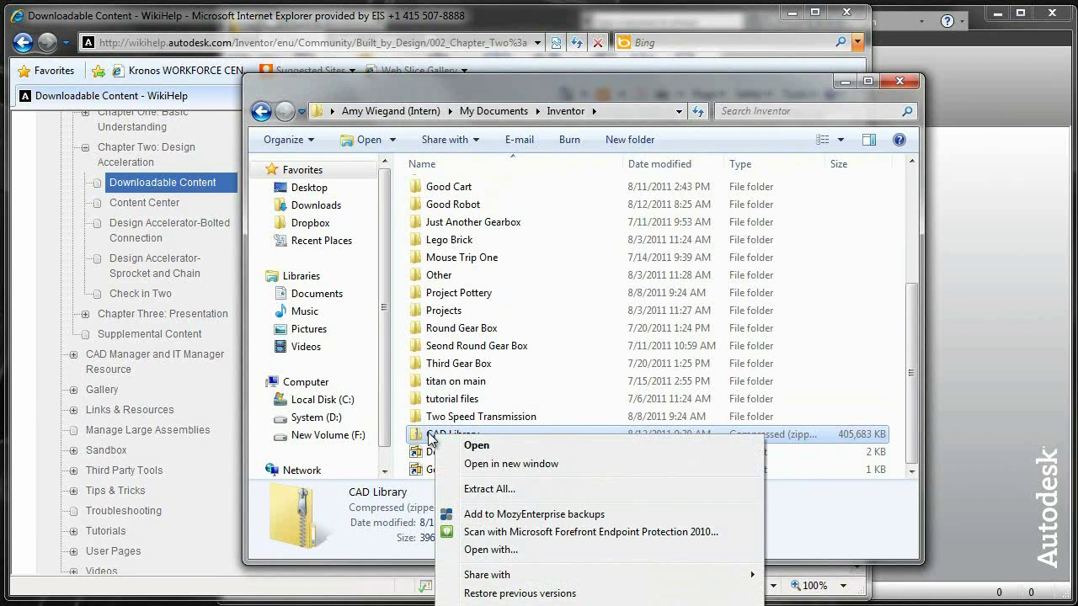
click(468, 490)
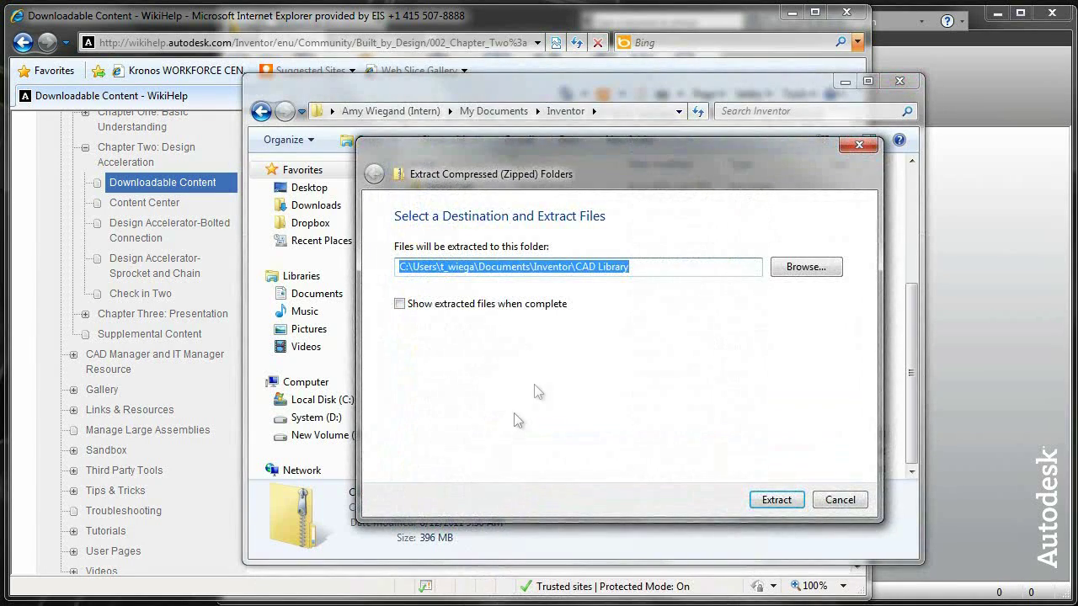
click(762, 499)
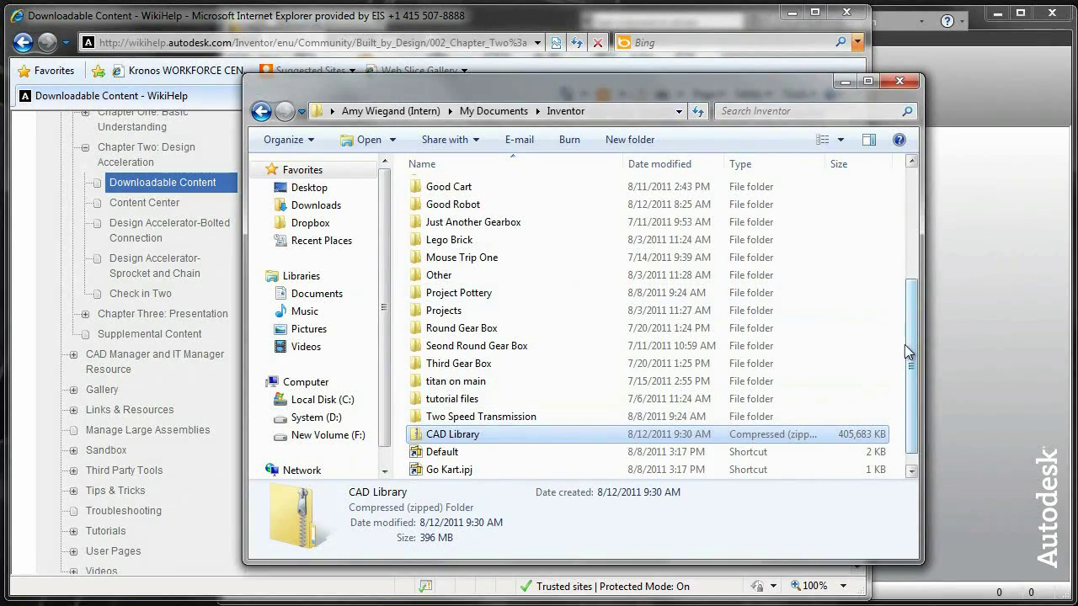
Delete CAD Library.zip from the Inventor folder, sending it to the Recycle Bin
mouse_move(909, 347)
mouse_down()
mouse_move(923, 214)
mouse_move(922, 360)
mouse_up()
right_click(424, 417)
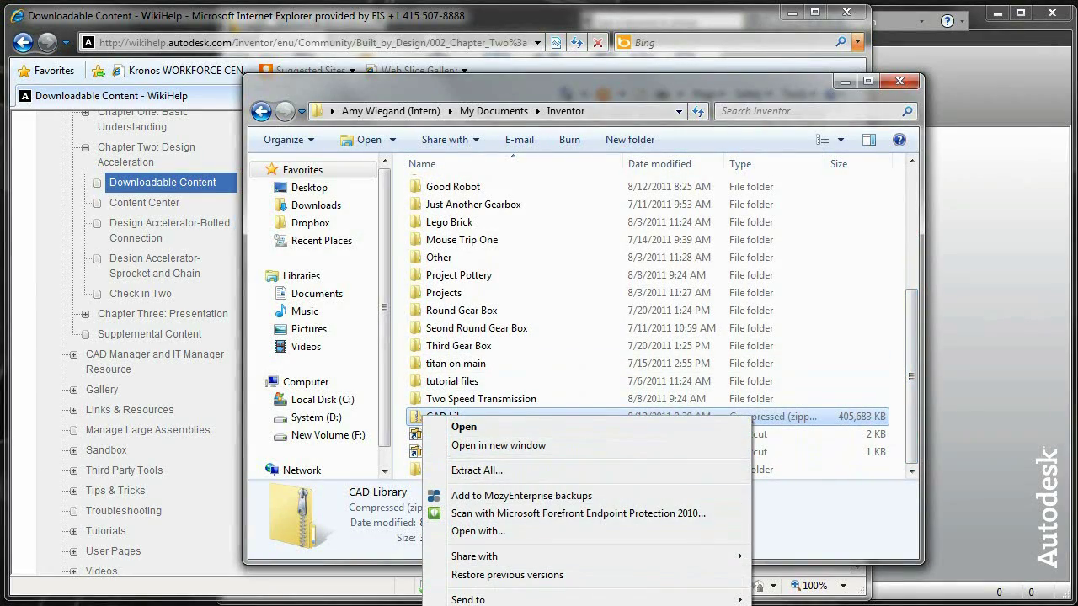
key(Delete)
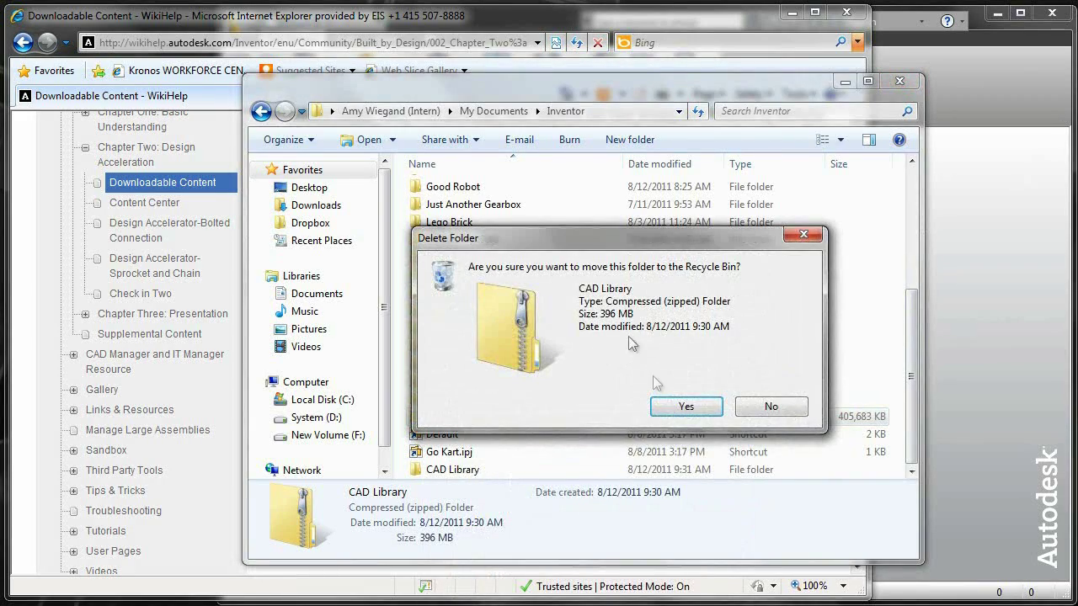
click(667, 408)
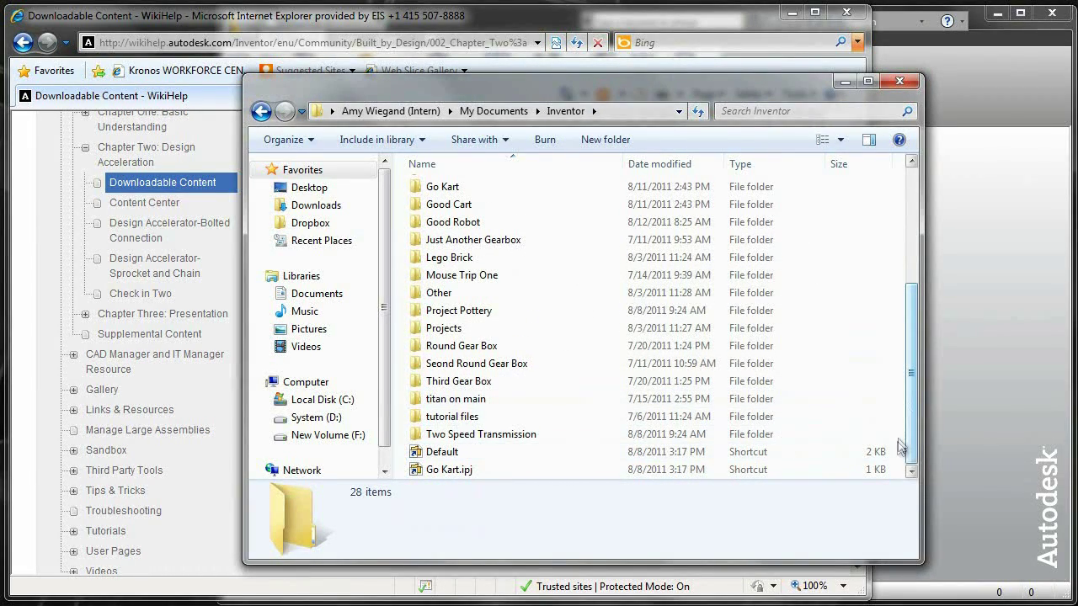
Open Payload Trailer 2009_Shrinkwrap from CAD Library\Super CAD Library\Field Elements\2009 in Inventor
scroll(912, 439, up, 3)
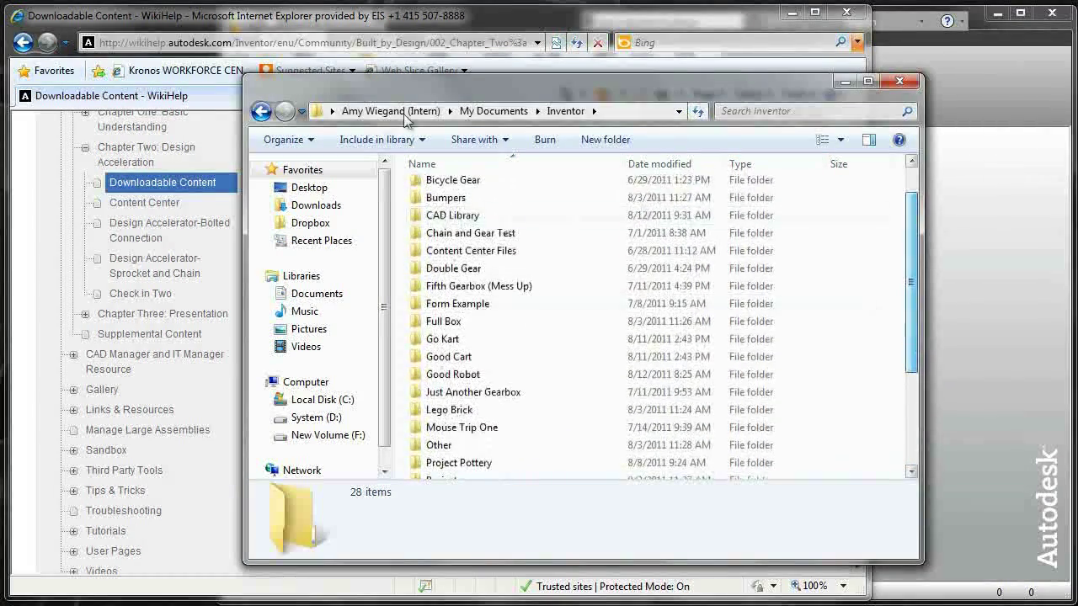
double_click(442, 215)
double_click(446, 191)
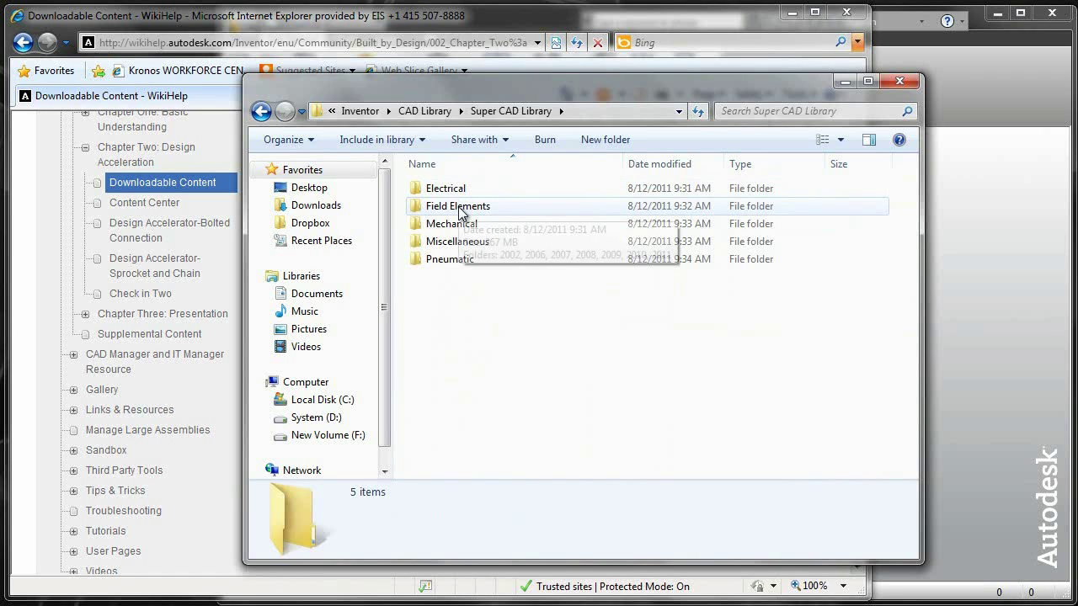
double_click(458, 211)
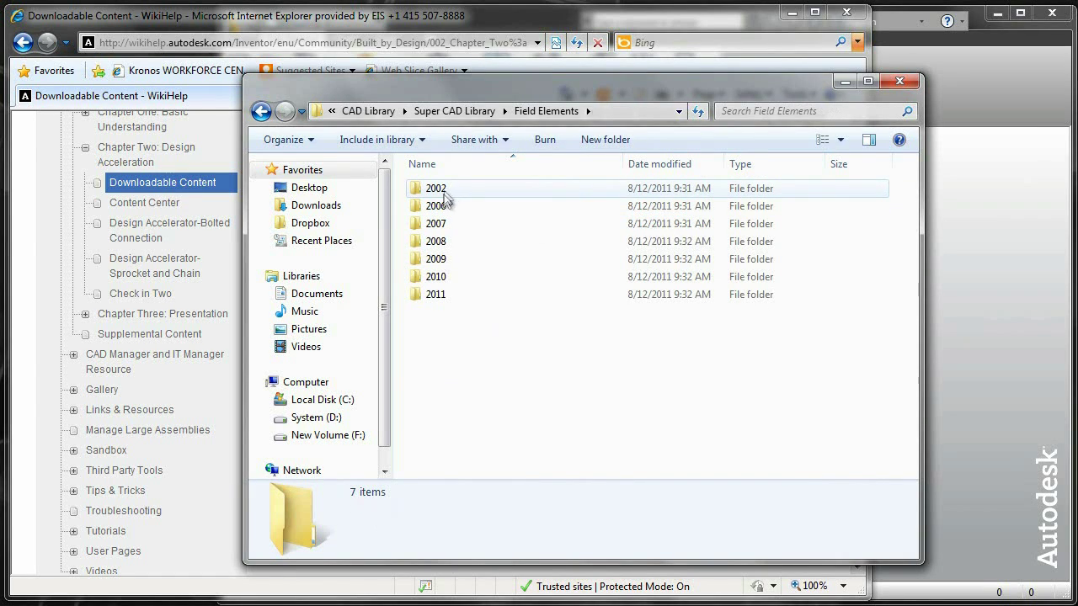
double_click(443, 260)
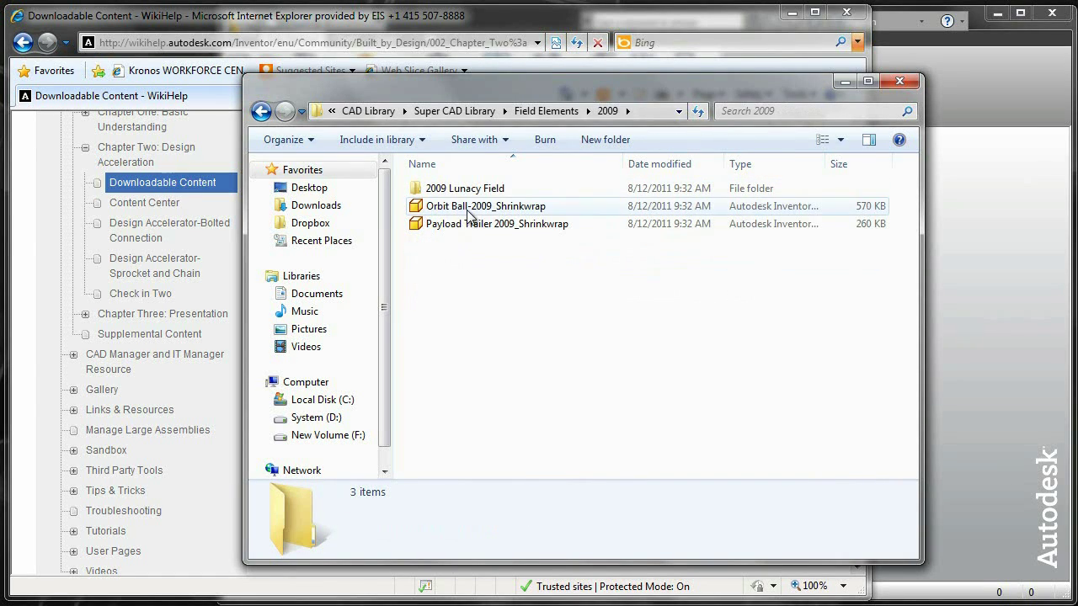
double_click(464, 223)
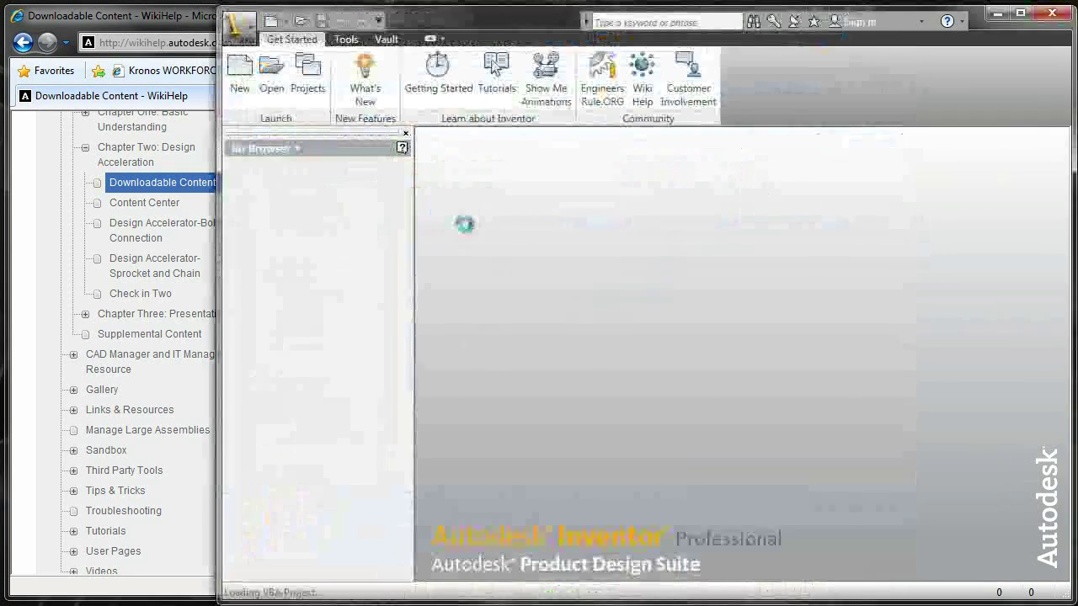
In Inventor's Open dialog, browse from My Documents to Inventor\CAD Library\Super CAD Library
scroll(748, 339, down, 5)
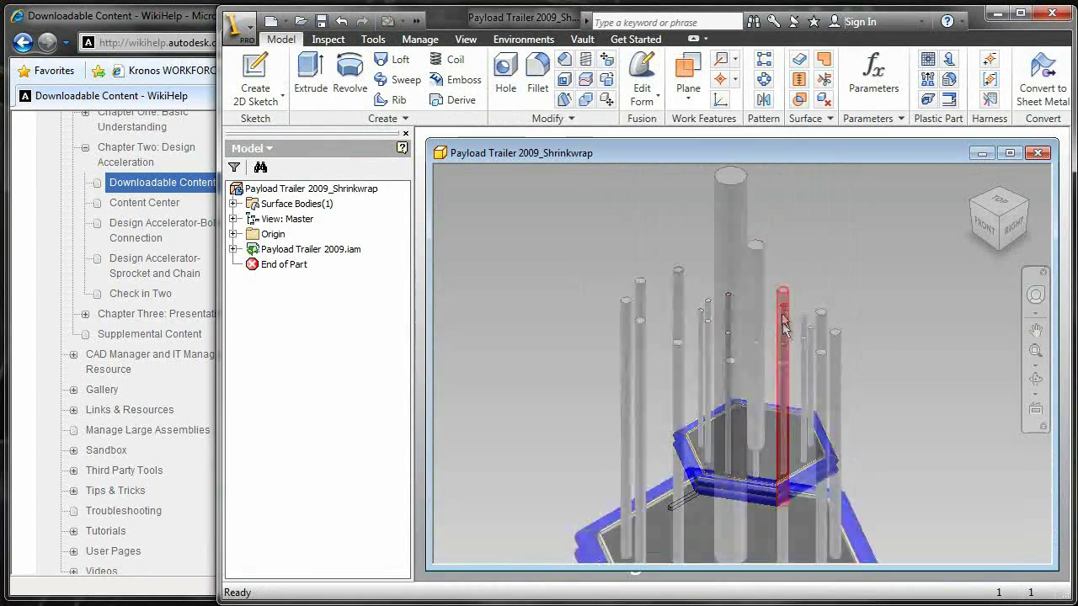
scroll(762, 349, up, 8)
scroll(727, 476, down, 3)
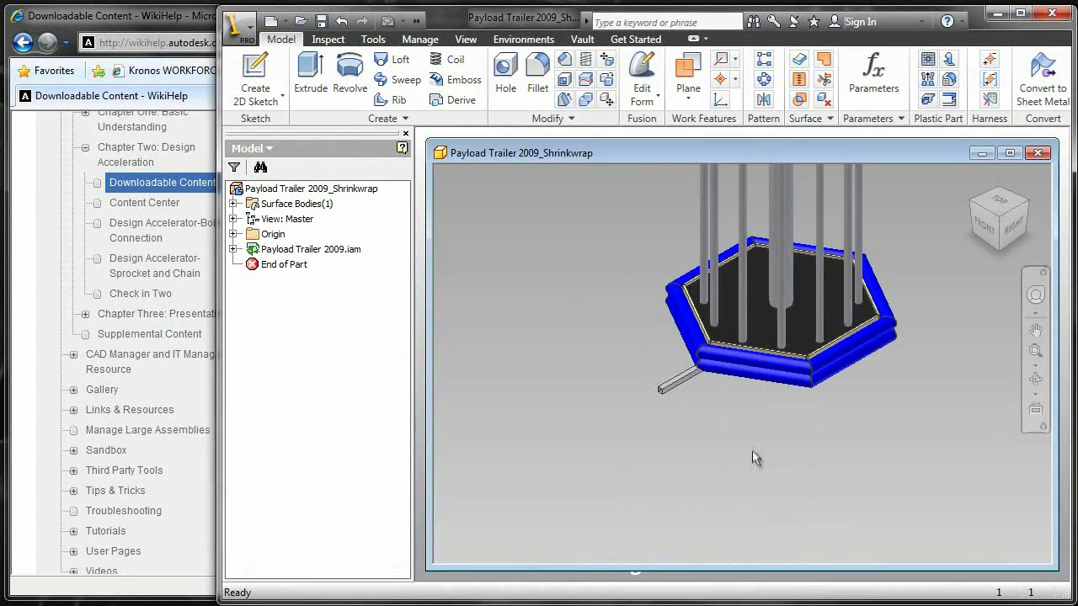
click(301, 21)
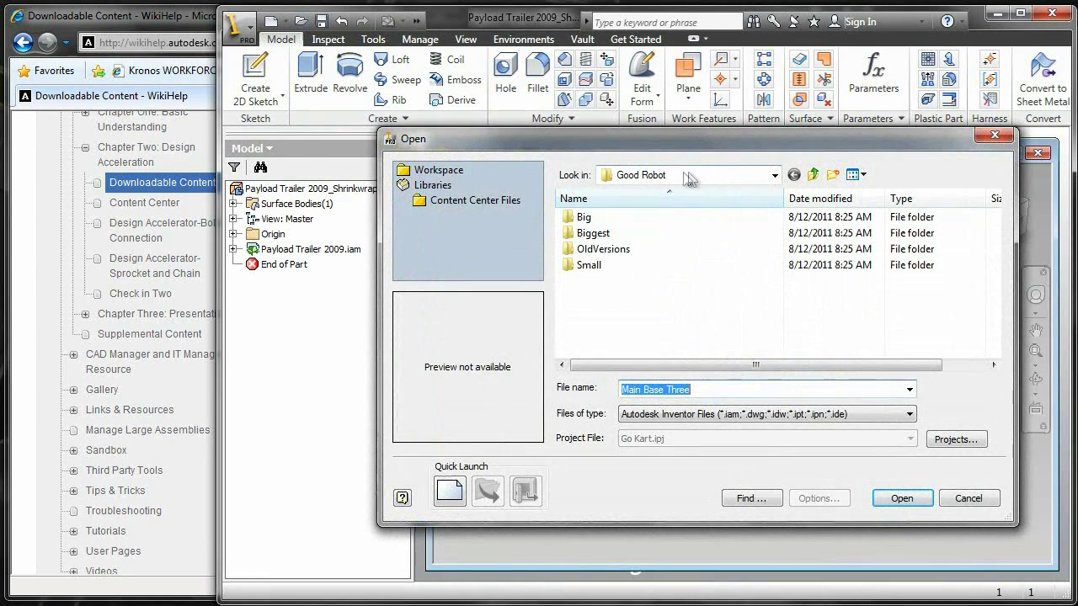
click(689, 174)
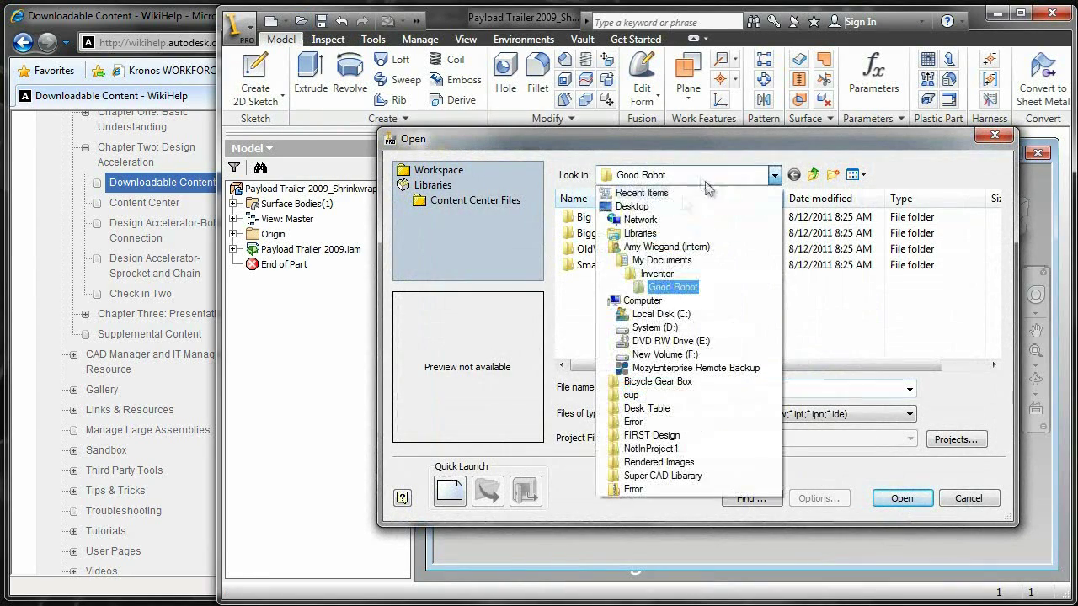
click(661, 259)
double_click(598, 345)
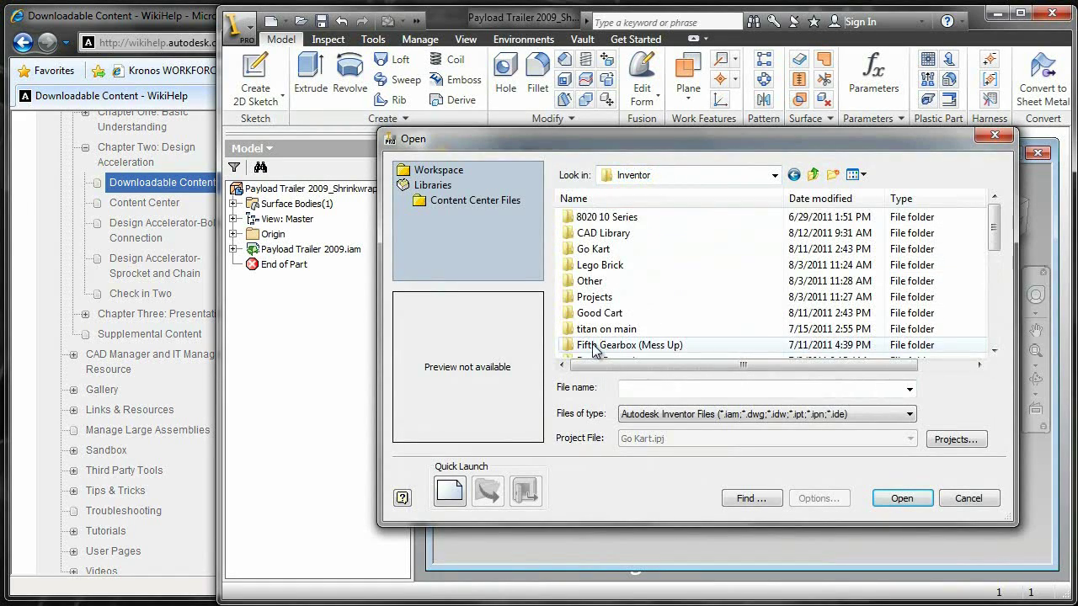
double_click(604, 232)
double_click(605, 221)
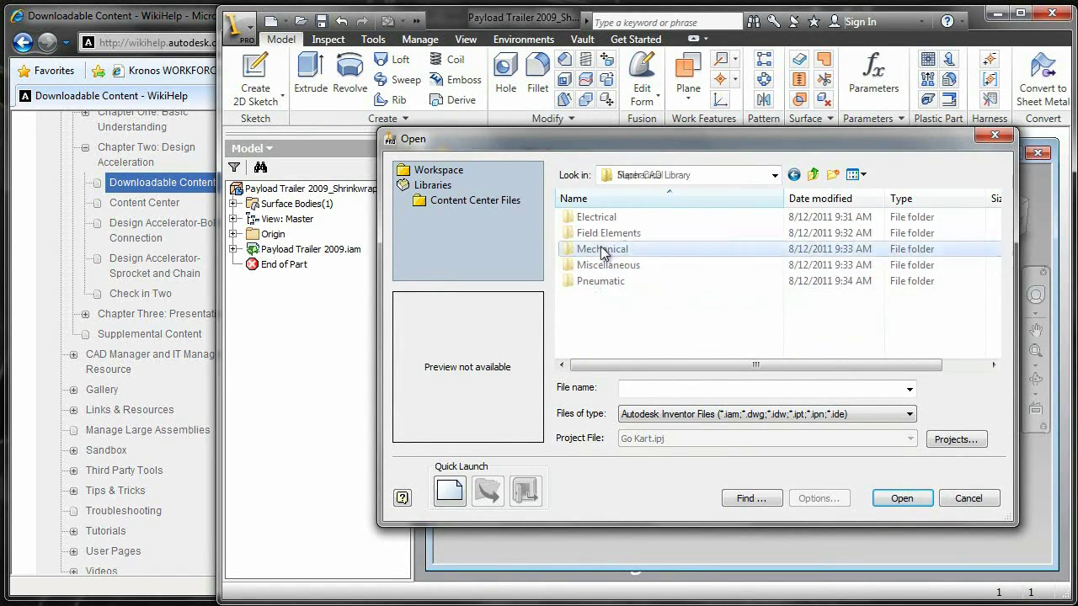
Open the 1.5x1.5 part from Mechanical\Structural\Extrusions\8020, accepting the out-of-project file
double_click(603, 251)
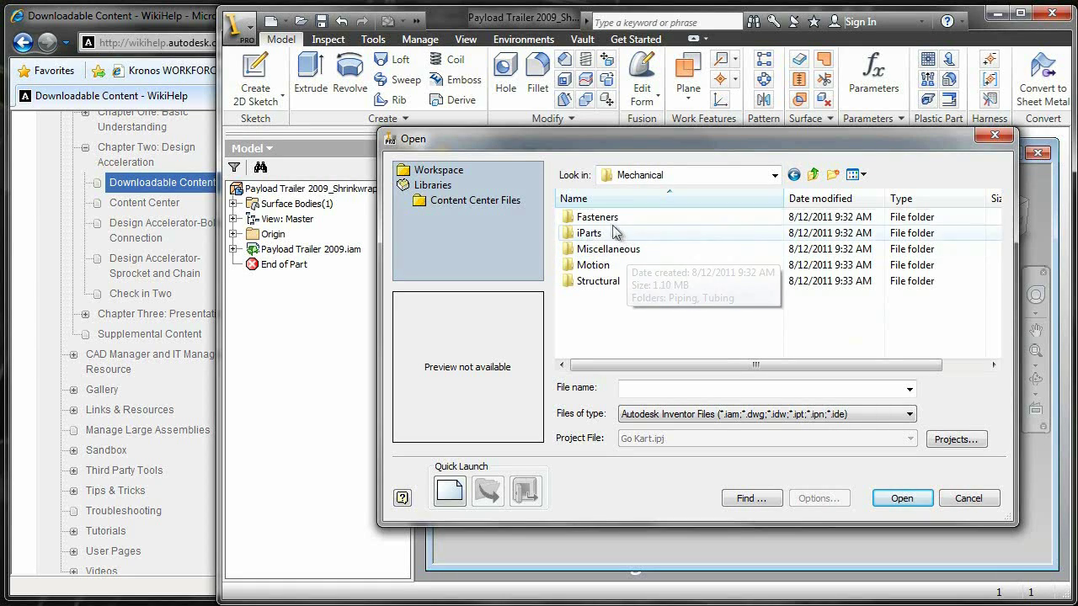
double_click(605, 282)
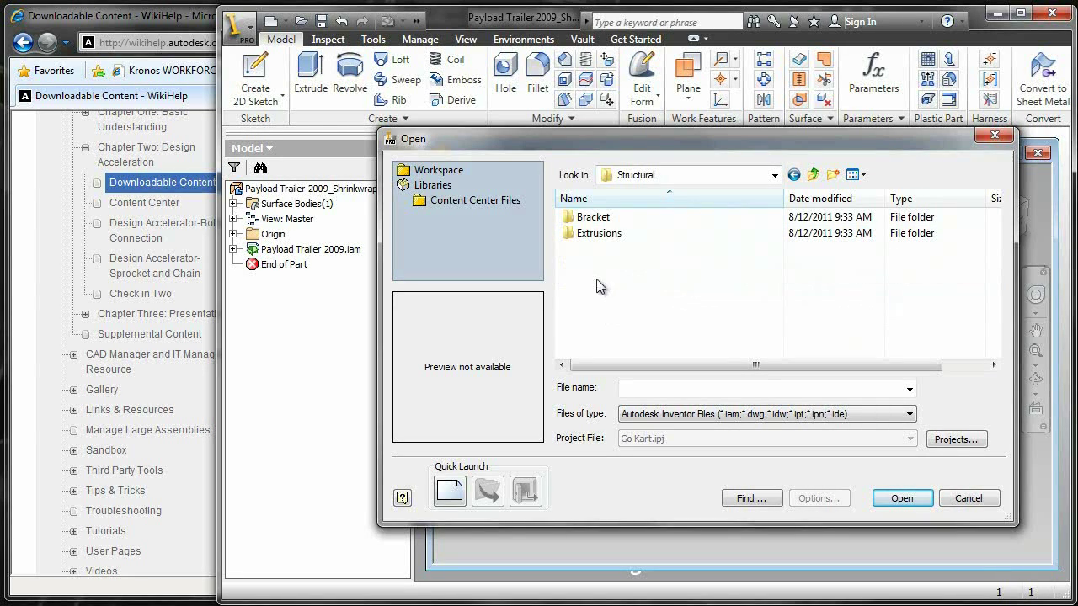
double_click(595, 233)
double_click(581, 218)
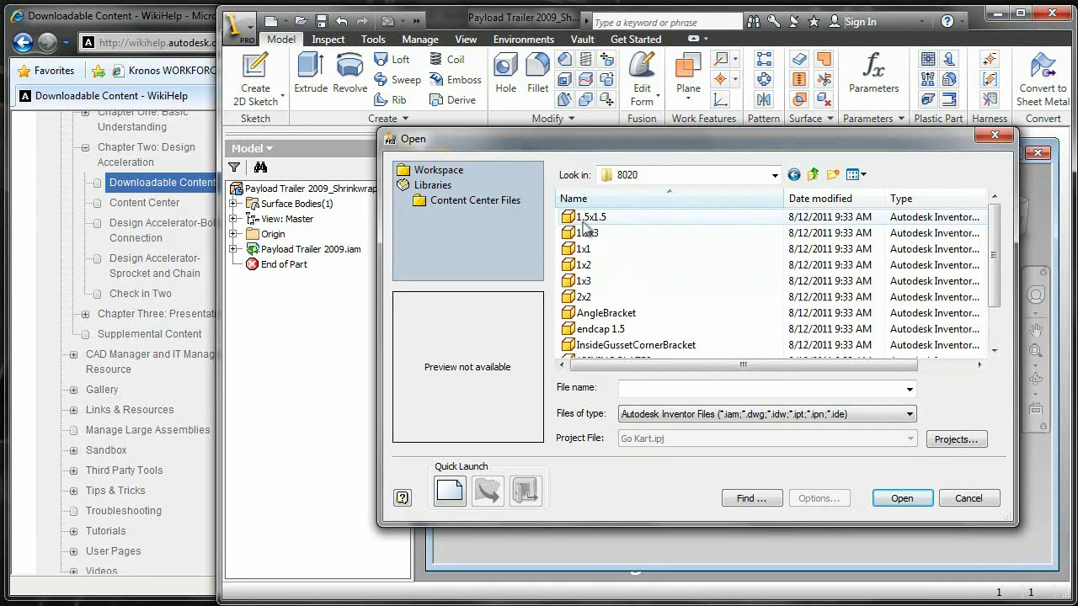
click(579, 218)
click(899, 500)
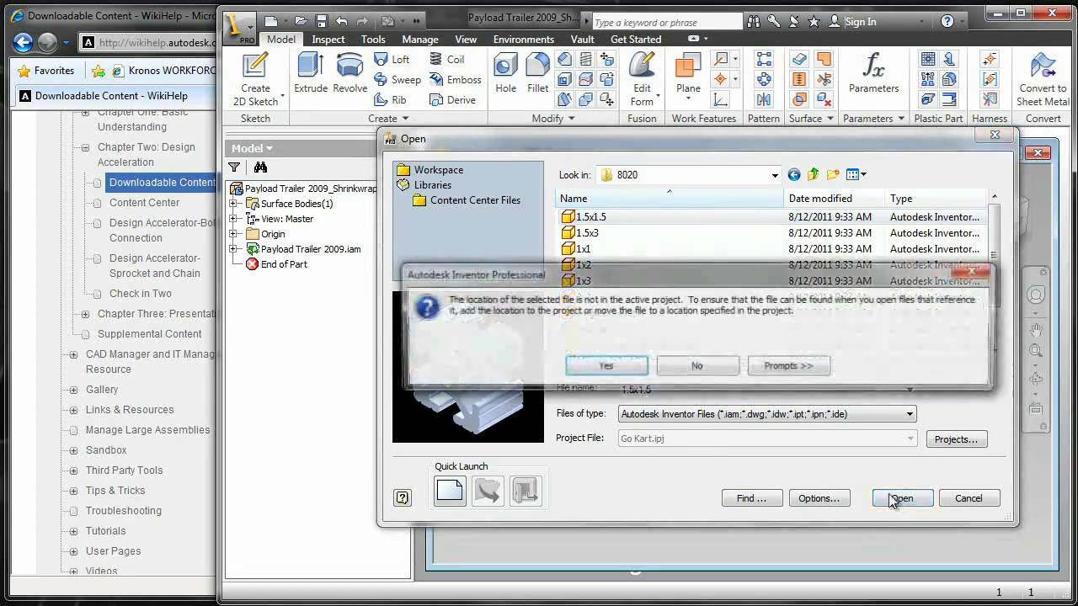
click(595, 367)
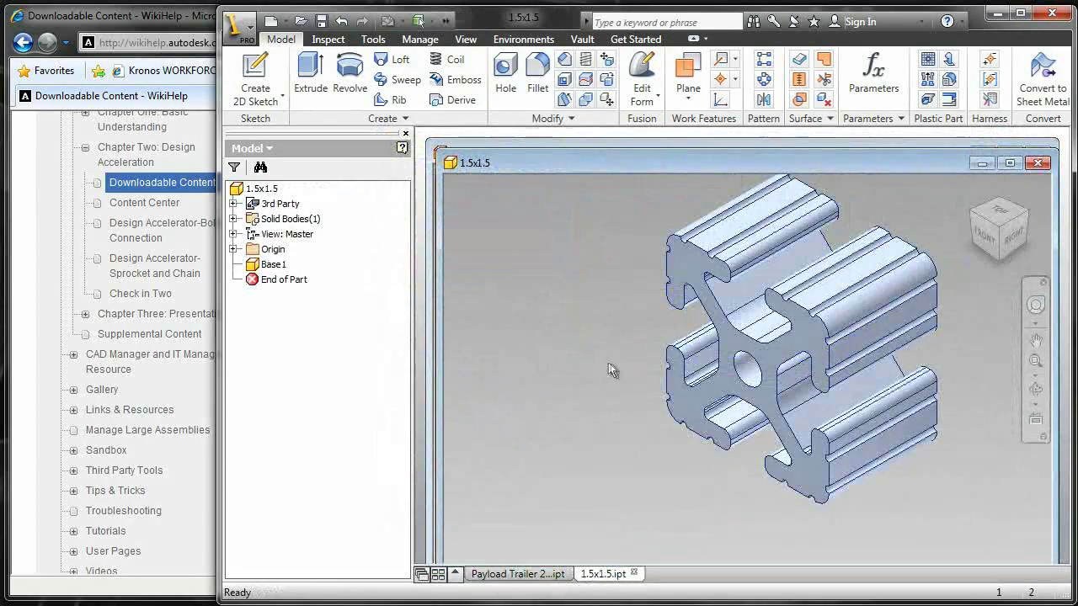
Open elc_Digital_Sidecar_inv from Super CAD Library\Electrical\Control Systems\Digital sidecar
click(299, 21)
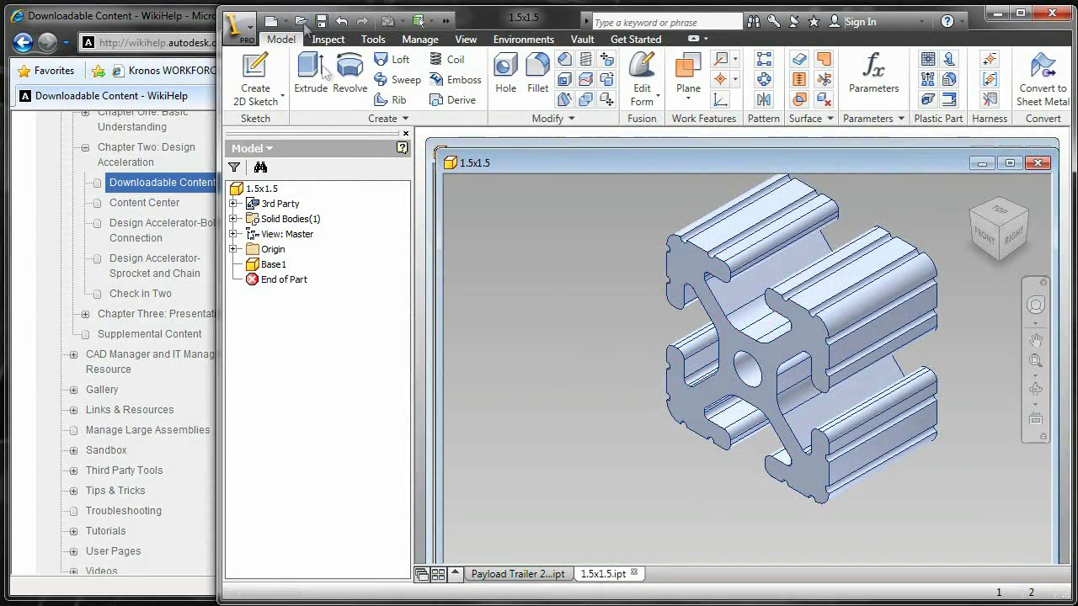
click(663, 175)
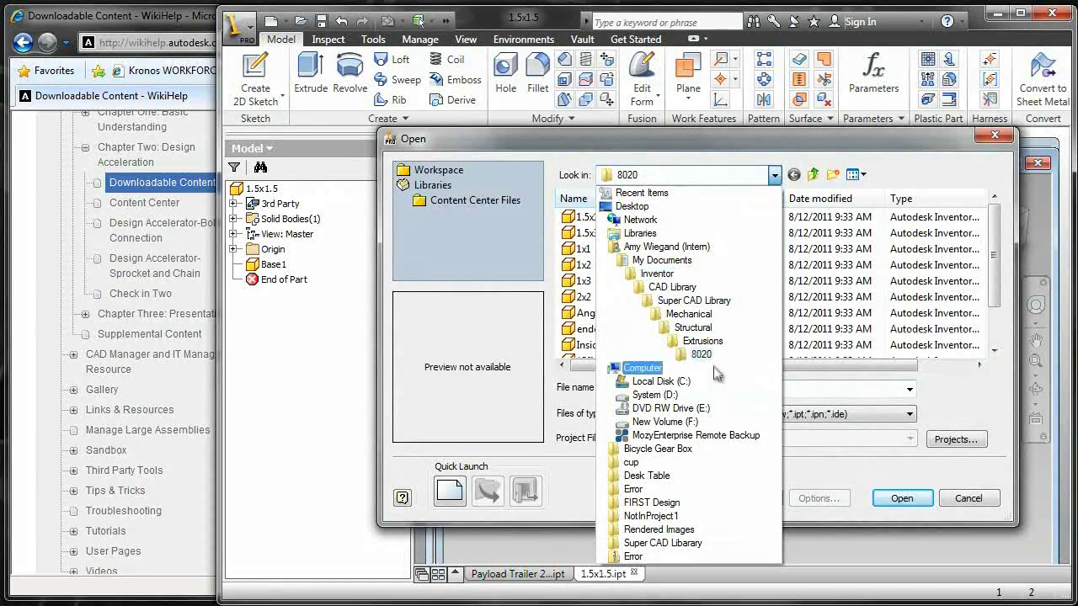
click(682, 301)
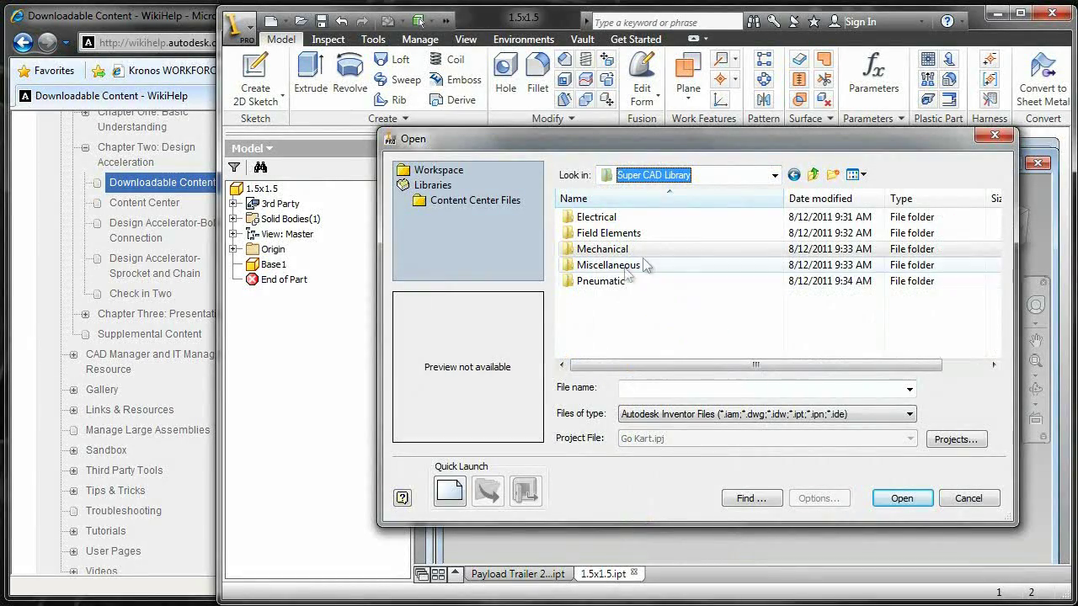
double_click(605, 218)
double_click(621, 218)
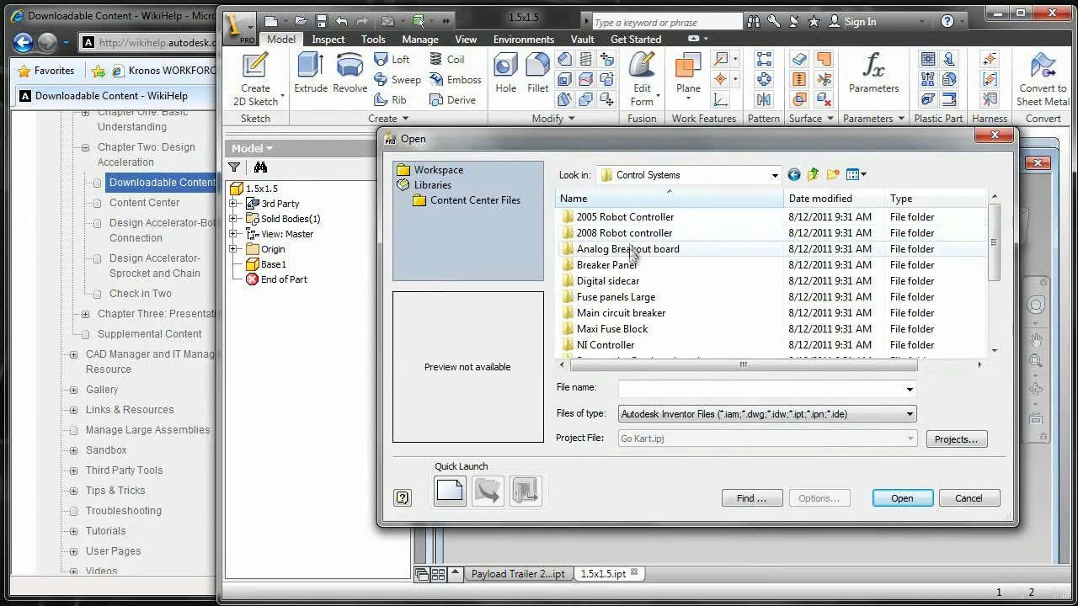
double_click(624, 289)
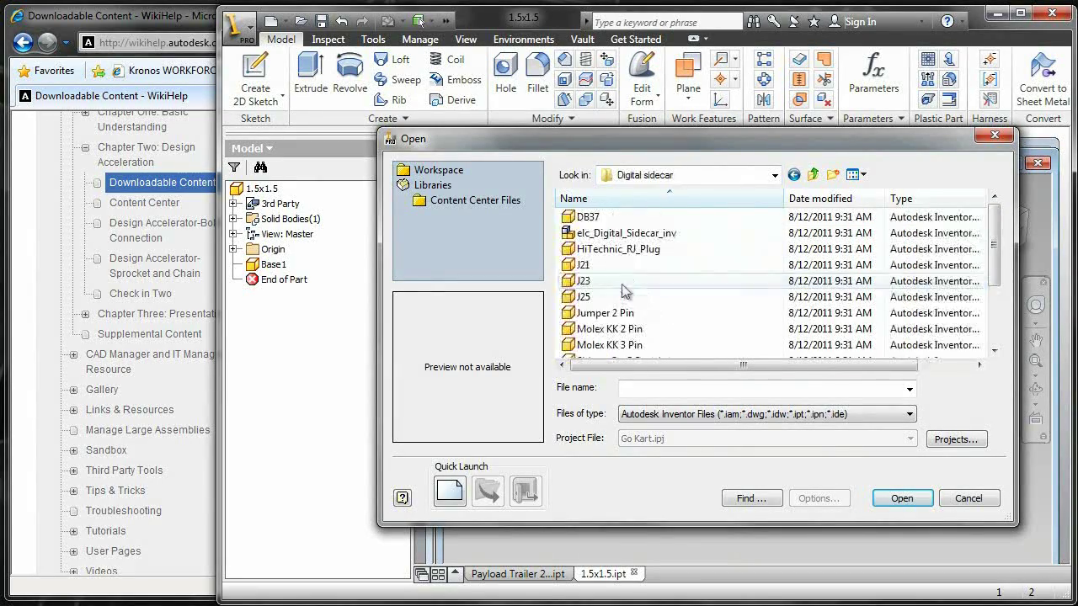
double_click(621, 234)
Accept opening the out-of-project Digital Sidecar assembly so it loads
click(606, 365)
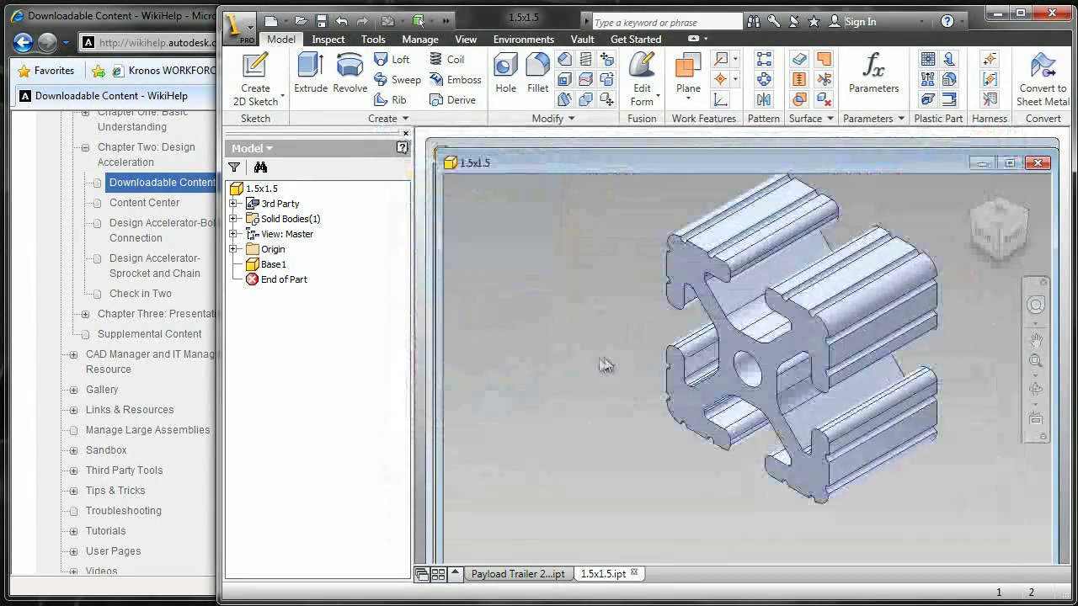